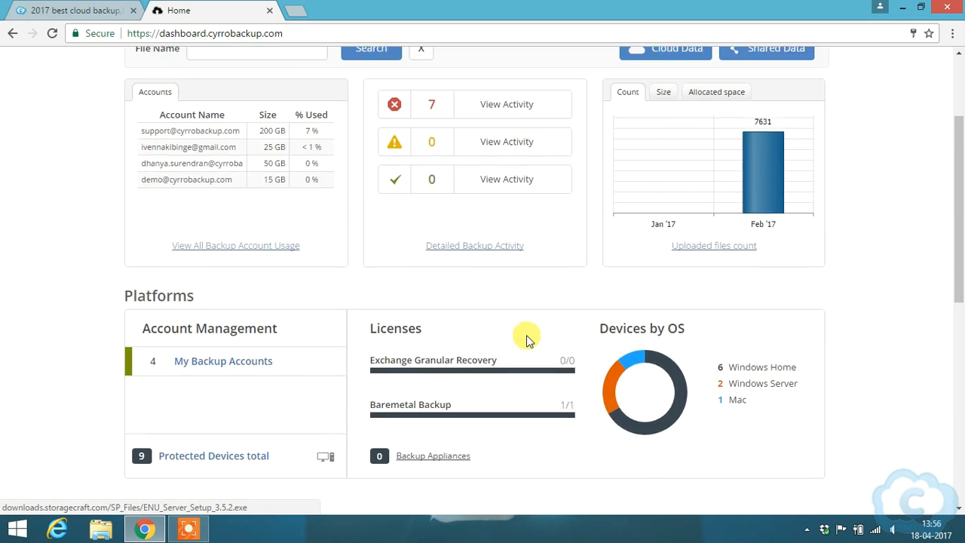
- Open the remote backup policies from the home dashboard and start adding a new policy
{"action": "left_click", "coordinate": [313, 126]}
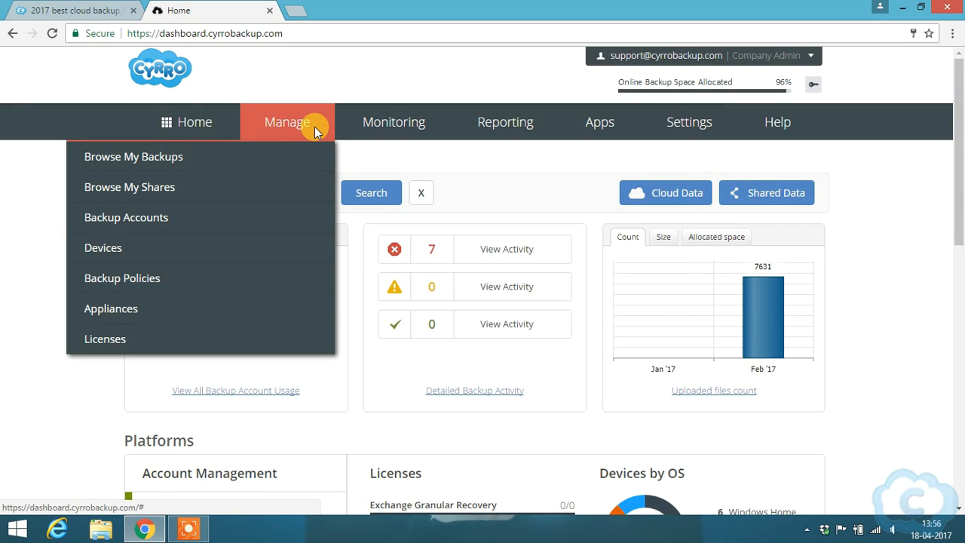
{"action": "left_click", "coordinate": [1, 317]}
{"action": "scroll", "coordinate": [61, 332], "scroll_direction": "down", "scroll_amount": 1}
{"action": "scroll", "coordinate": [61, 332], "scroll_direction": "down", "scroll_amount": 10}
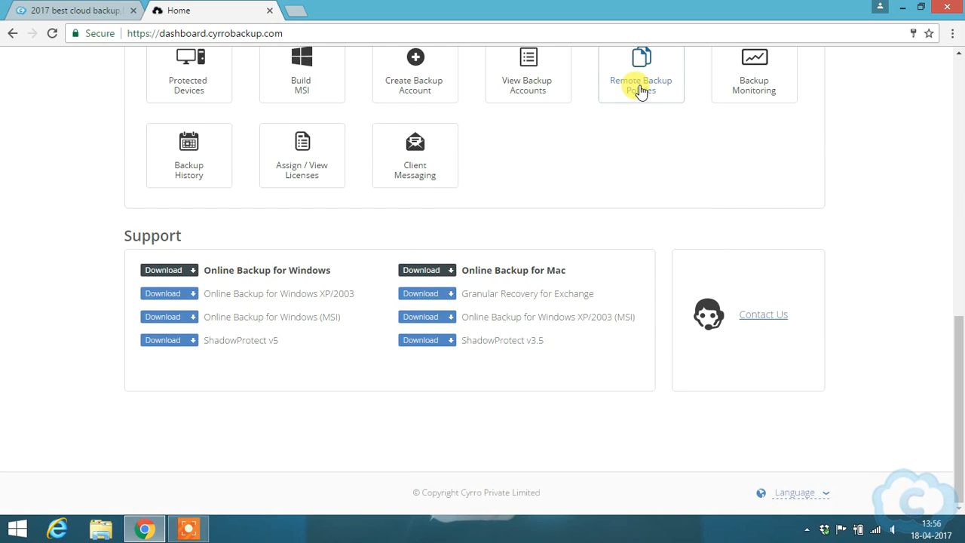
{"action": "left_click", "coordinate": [640, 91]}
{"action": "scroll", "coordinate": [608, 263], "scroll_direction": "up", "scroll_amount": 2}
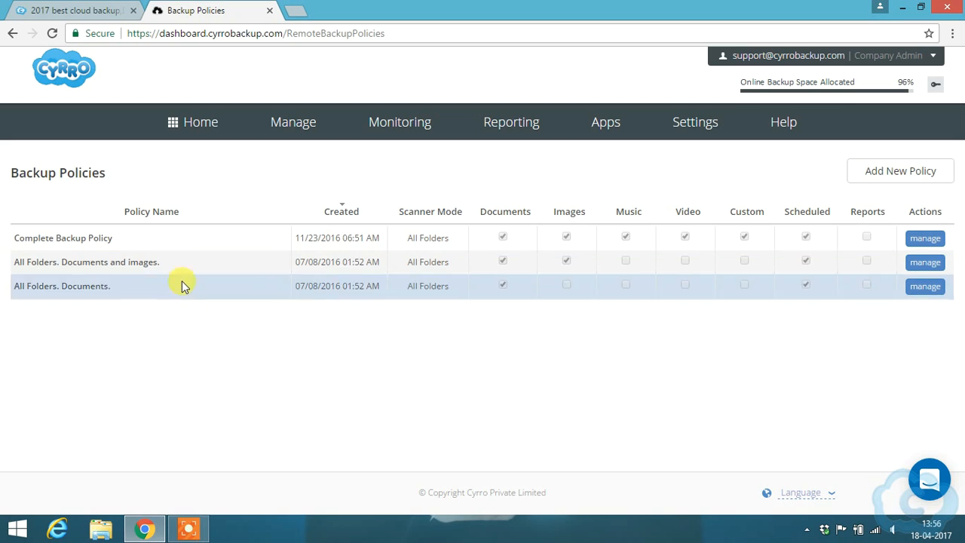
{"action": "left_click", "coordinate": [908, 173]}
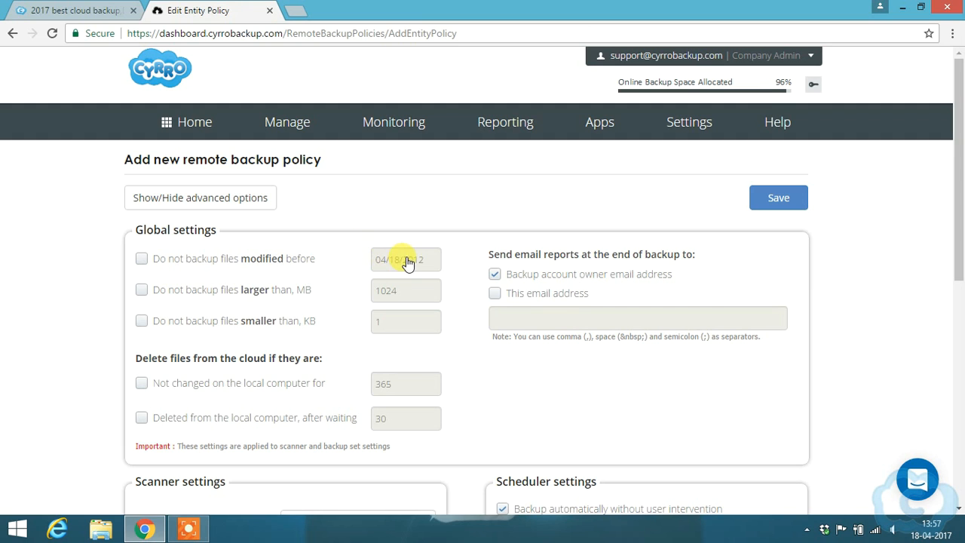
- Exclude files modified before 04/02/2014 from the backup in the global settings
{"action": "left_click", "coordinate": [141, 258]}
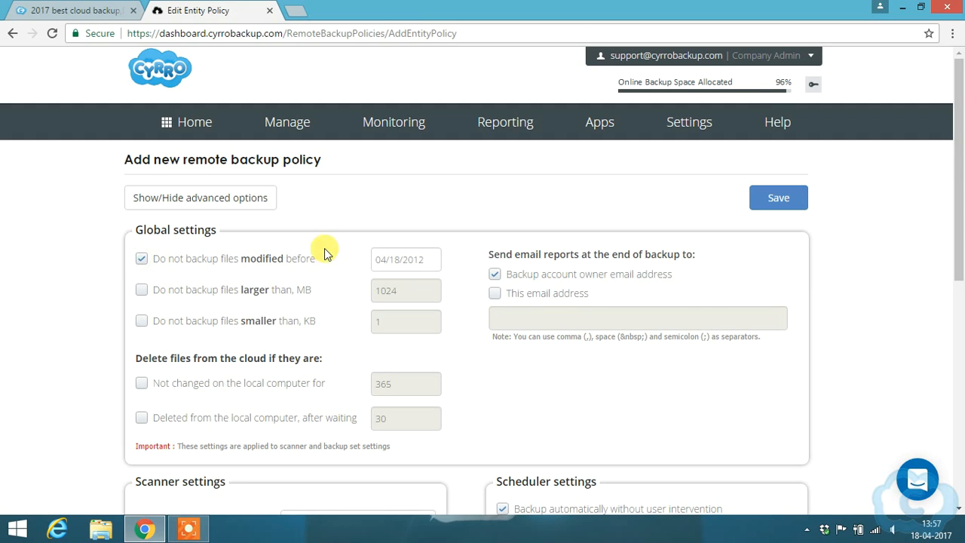
{"action": "left_click", "coordinate": [425, 258]}
{"action": "left_click", "coordinate": [541, 293]}
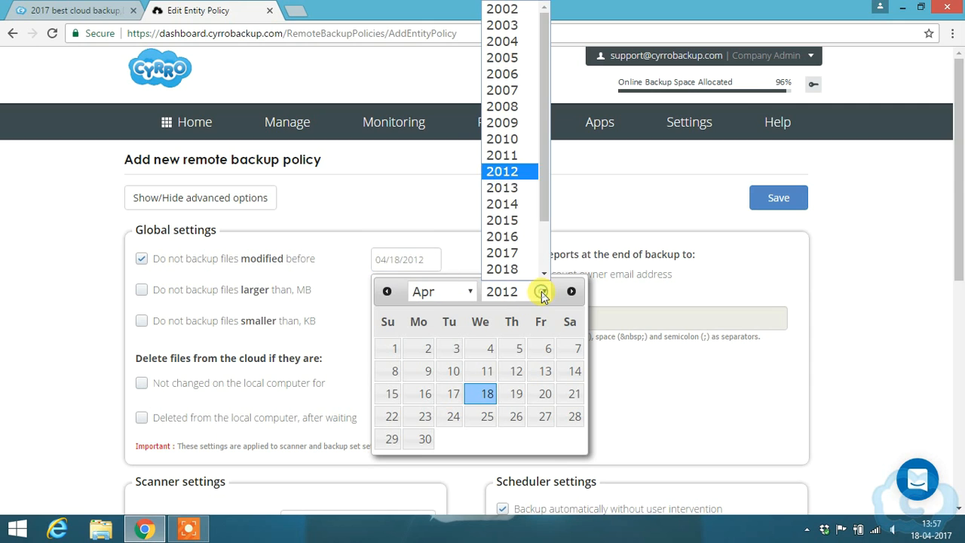
{"action": "left_click", "coordinate": [503, 202]}
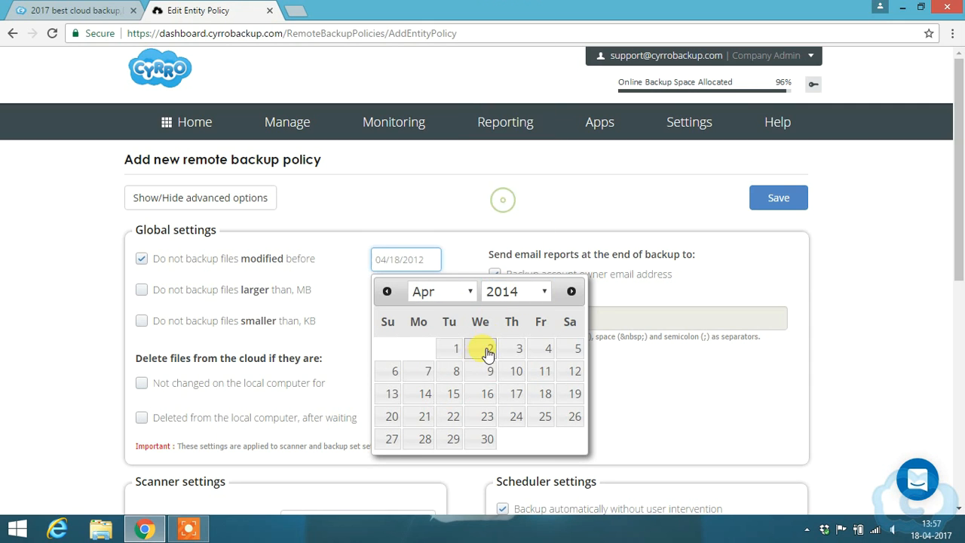
{"action": "left_click", "coordinate": [491, 344]}
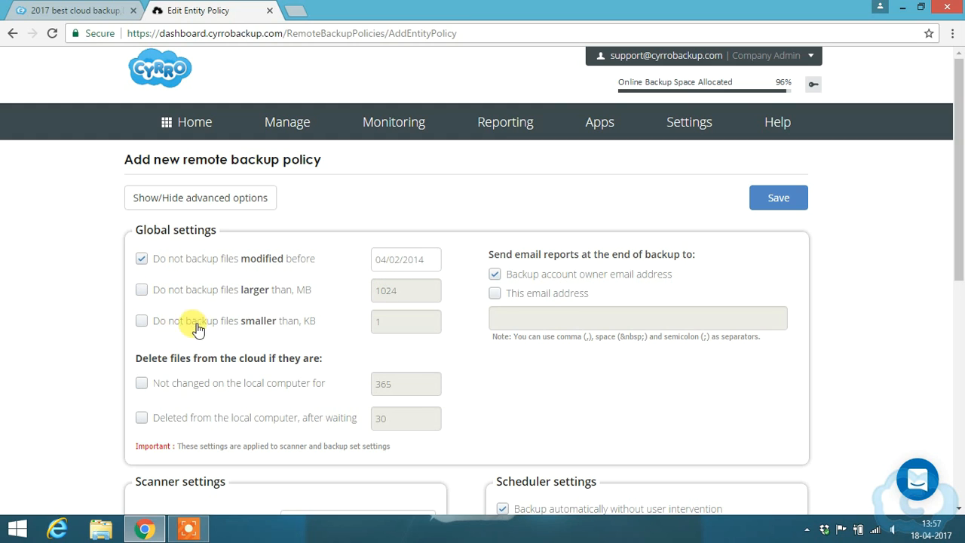
- Exclude files larger than 1024 MB and files smaller than 1 KB from the backup
{"action": "left_click", "coordinate": [141, 290]}
{"action": "left_click", "coordinate": [141, 320]}
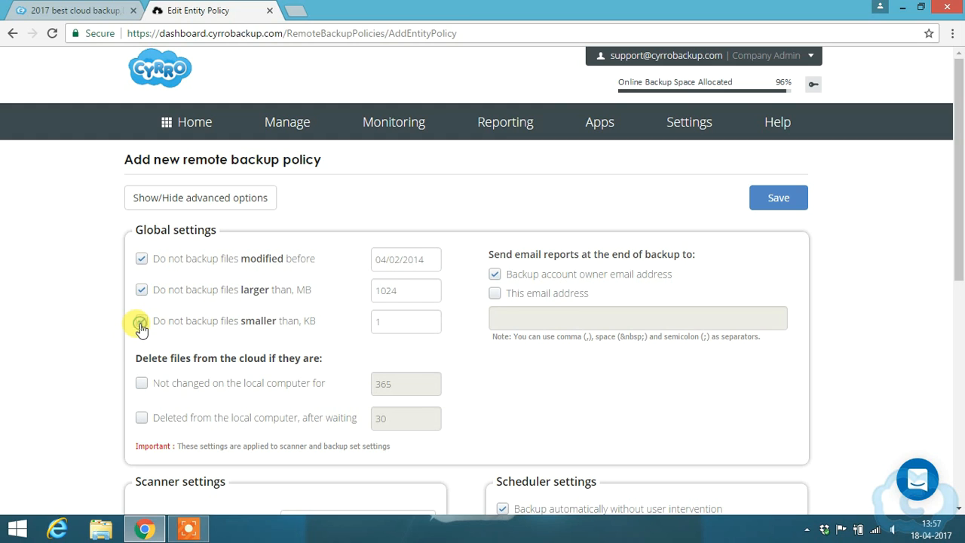
{"action": "left_click", "coordinate": [391, 323]}
{"action": "left_click", "coordinate": [226, 351]}
- Enable cloud deletion of files not changed on the local computer, using a period of 365
{"action": "scroll", "coordinate": [241, 366], "scroll_direction": "down", "scroll_amount": 2}
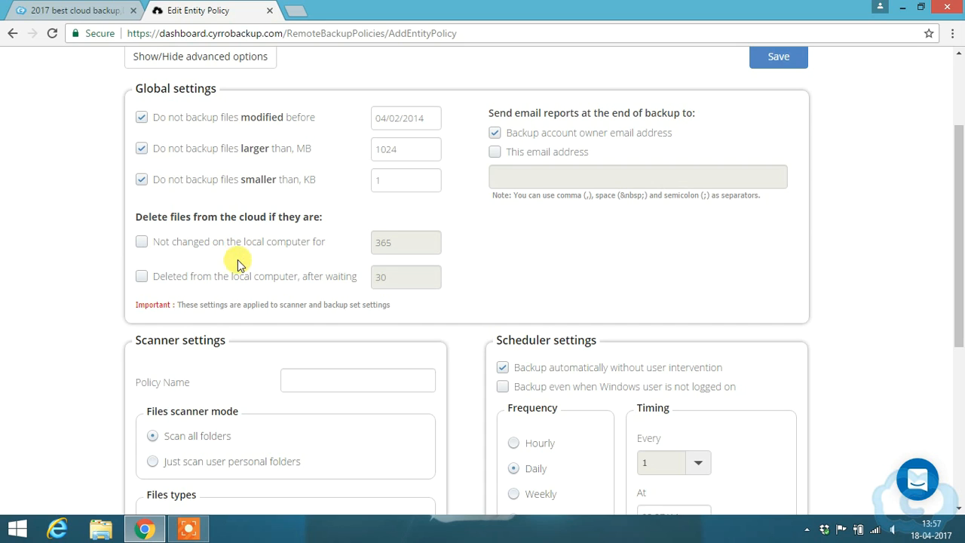
{"action": "left_click", "coordinate": [142, 243]}
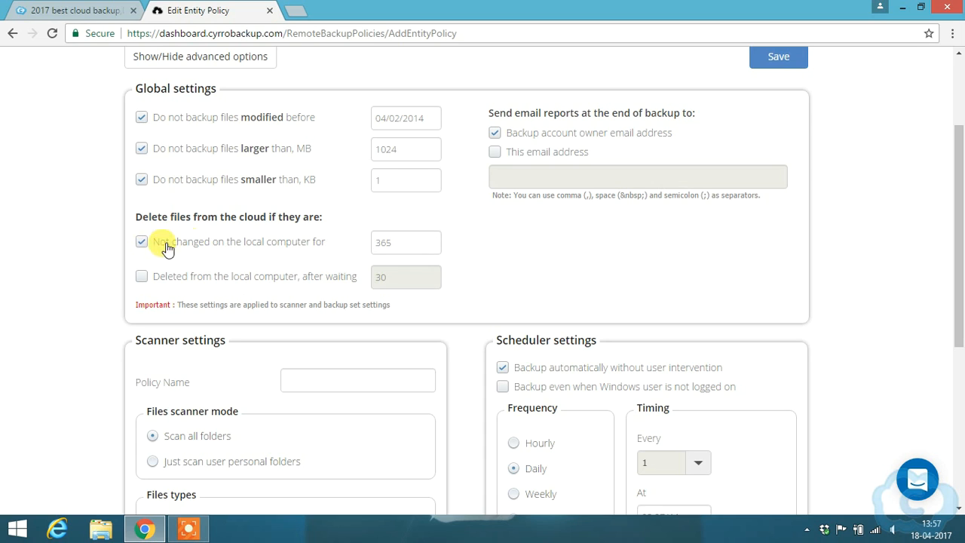
{"action": "left_click", "coordinate": [405, 242]}
{"action": "double_click", "coordinate": [404, 242]}
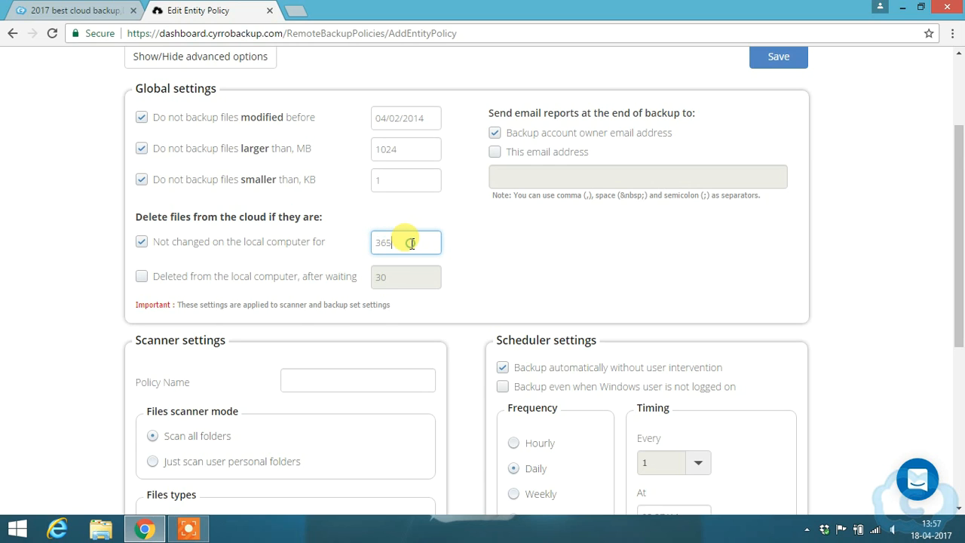
{"action": "left_click", "coordinate": [492, 238]}
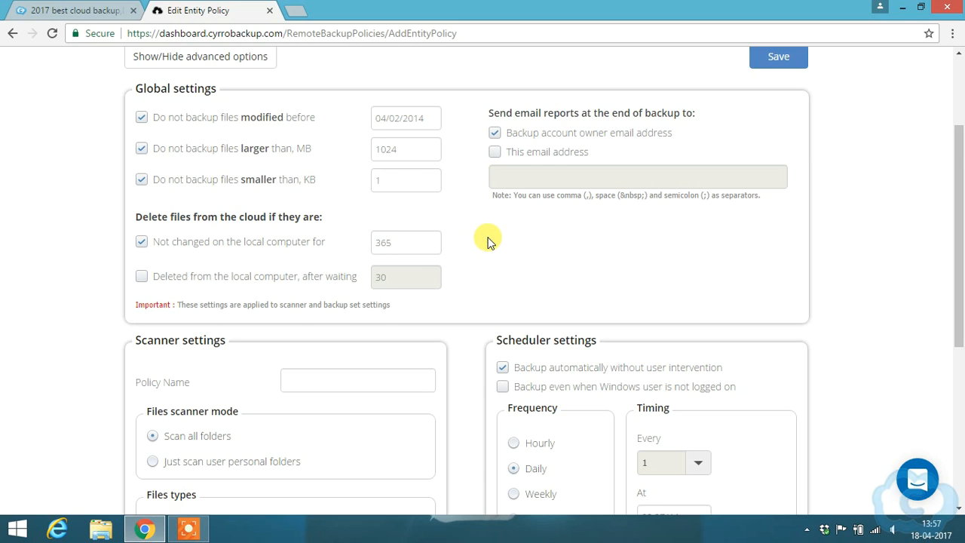
- Enable cloud deletion of files deleted from the local computer and set the waiting period to 90
{"action": "left_click", "coordinate": [142, 277]}
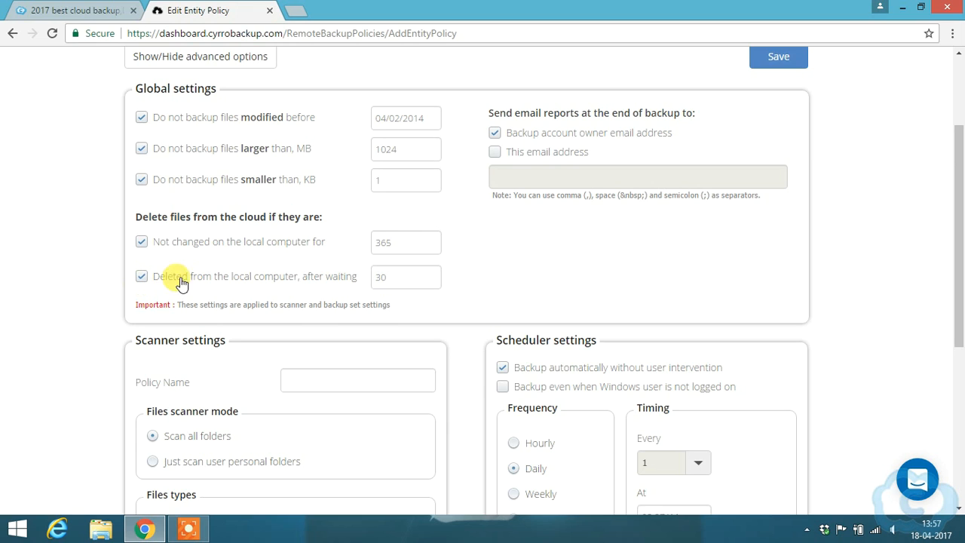
{"action": "left_click", "coordinate": [401, 280]}
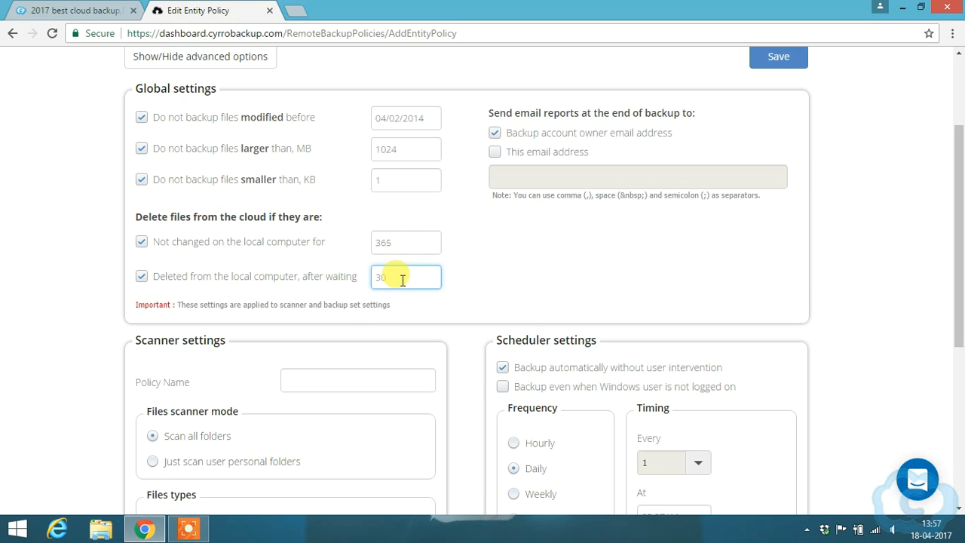
{"action": "left_click_drag", "start_coordinate": [402, 277], "coordinate": [348, 285]}
{"action": "left_click", "coordinate": [516, 277]}
{"action": "scroll", "coordinate": [459, 274], "scroll_direction": "up", "scroll_amount": 1}
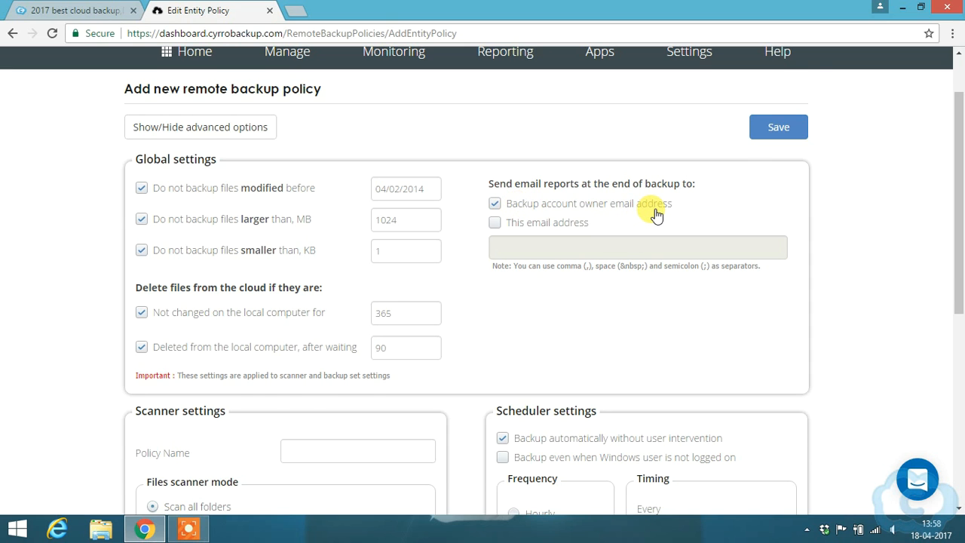
{"action": "scroll", "coordinate": [664, 189], "scroll_direction": "up", "scroll_amount": 2}
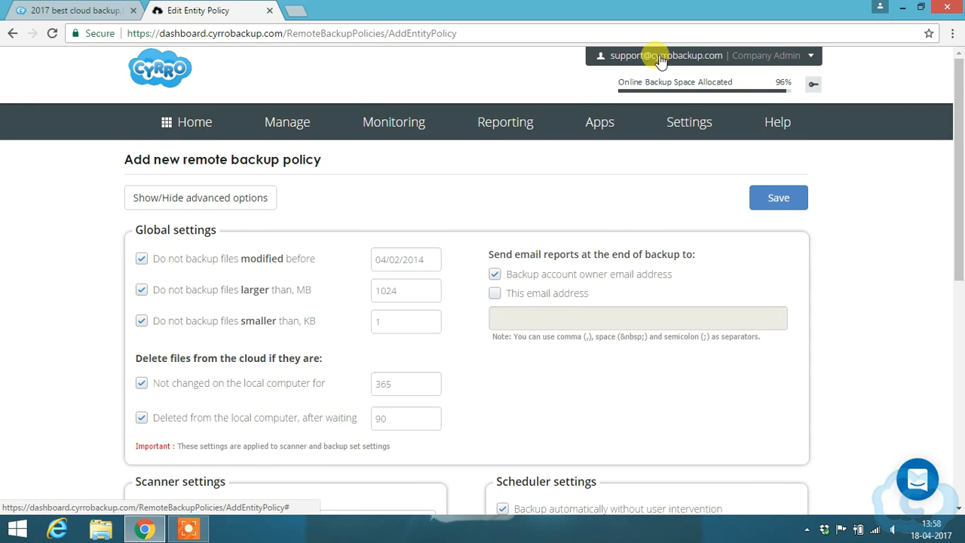
{"action": "scroll", "coordinate": [565, 291], "scroll_direction": "down", "scroll_amount": 1}
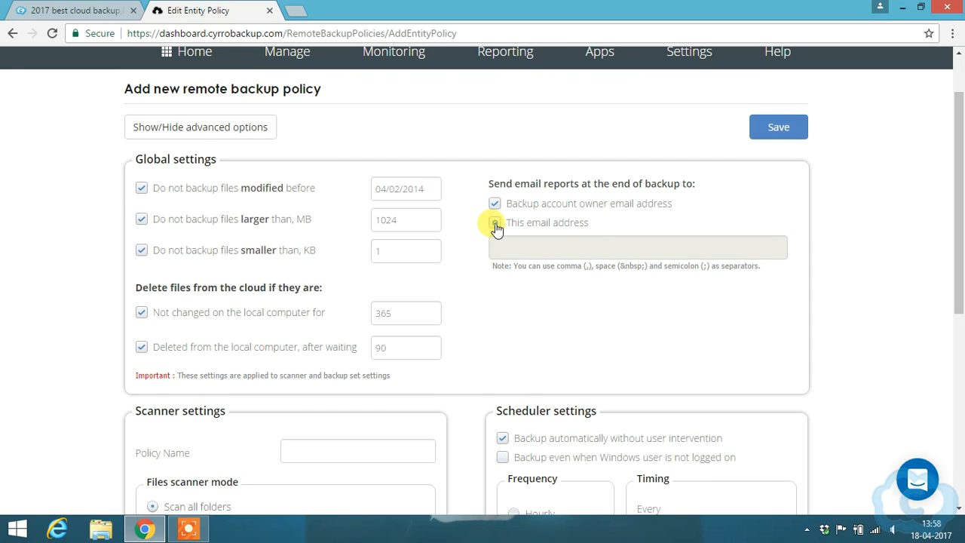
{"action": "left_click", "coordinate": [496, 224]}
{"action": "left_click", "coordinate": [527, 248]}
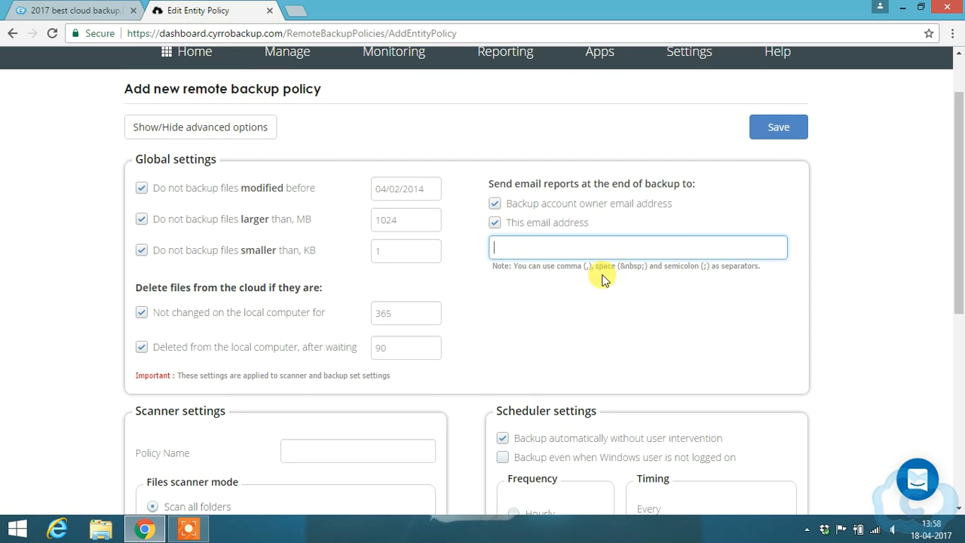
{"action": "left_click", "coordinate": [495, 223]}
- Name the policy "Test Policy" and exclude the Music and Video file types from its scanner settings
{"action": "scroll", "coordinate": [463, 308], "scroll_direction": "down", "scroll_amount": 3}
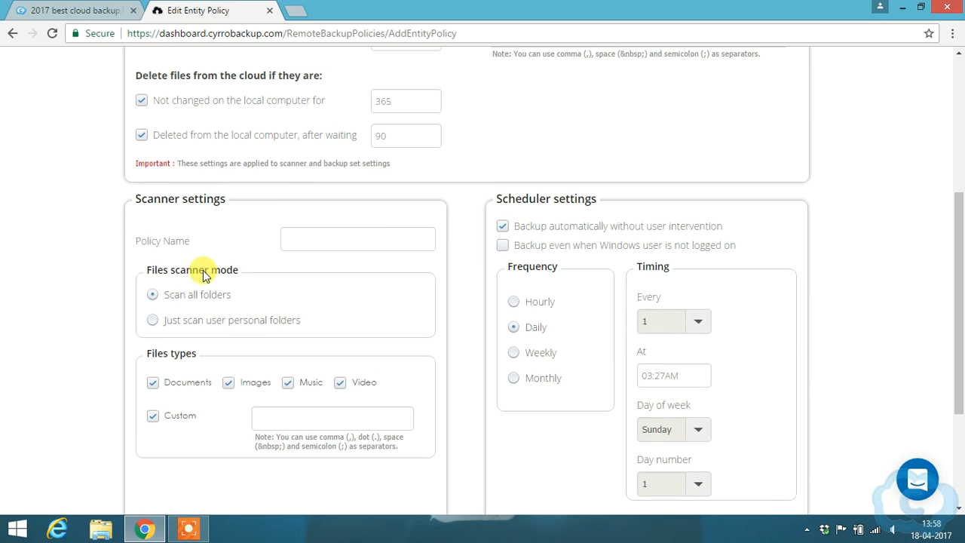
{"action": "scroll", "coordinate": [202, 275], "scroll_direction": "down", "scroll_amount": 1}
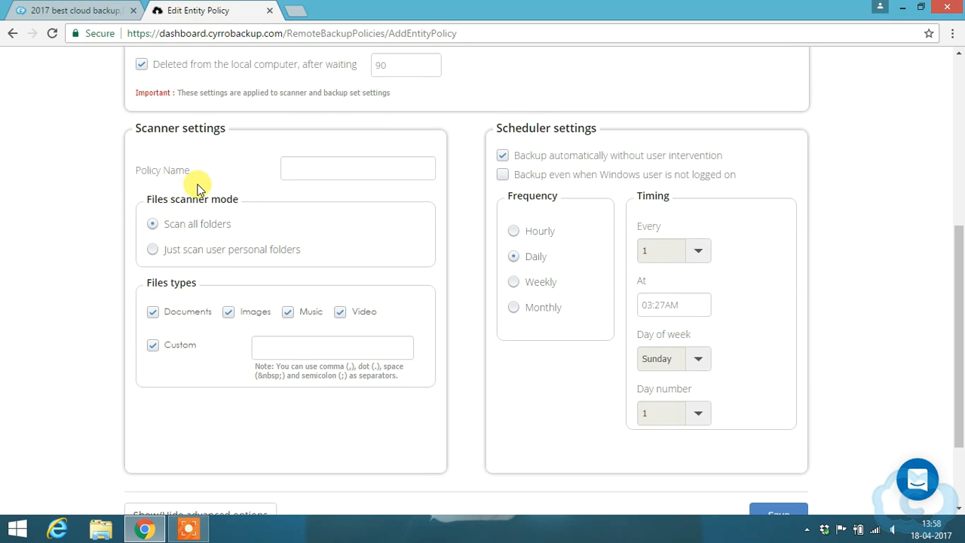
{"action": "left_click", "coordinate": [303, 169]}
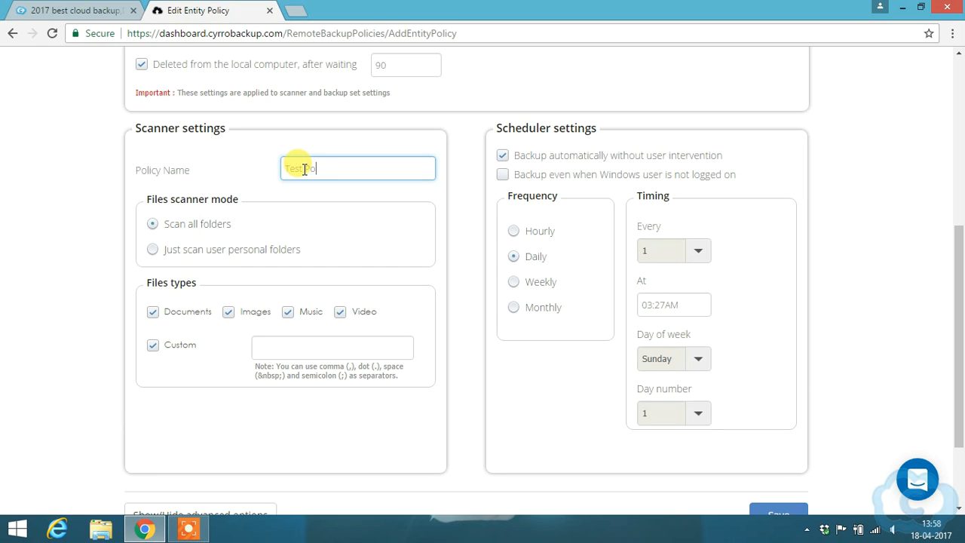
{"action": "left_click", "coordinate": [292, 223]}
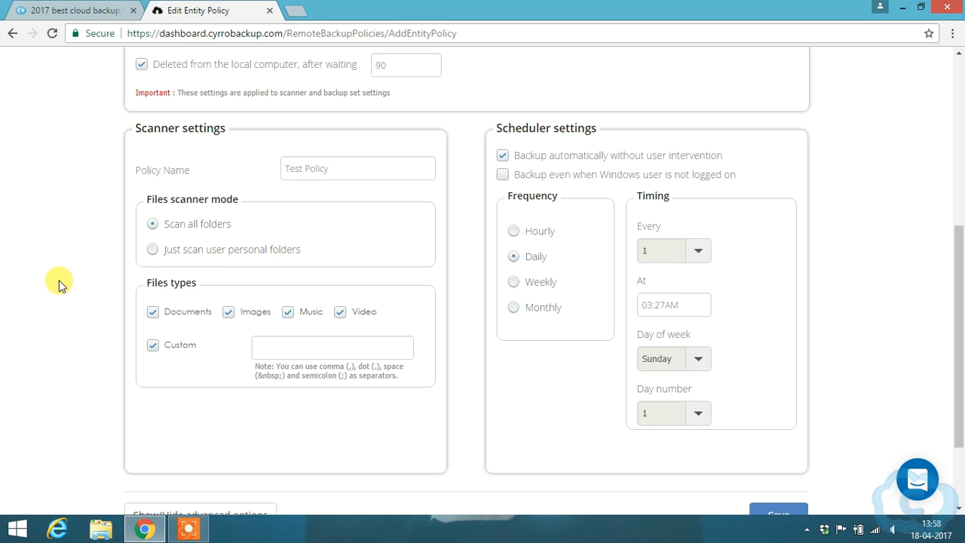
{"action": "scroll", "coordinate": [68, 279], "scroll_direction": "down", "scroll_amount": 1}
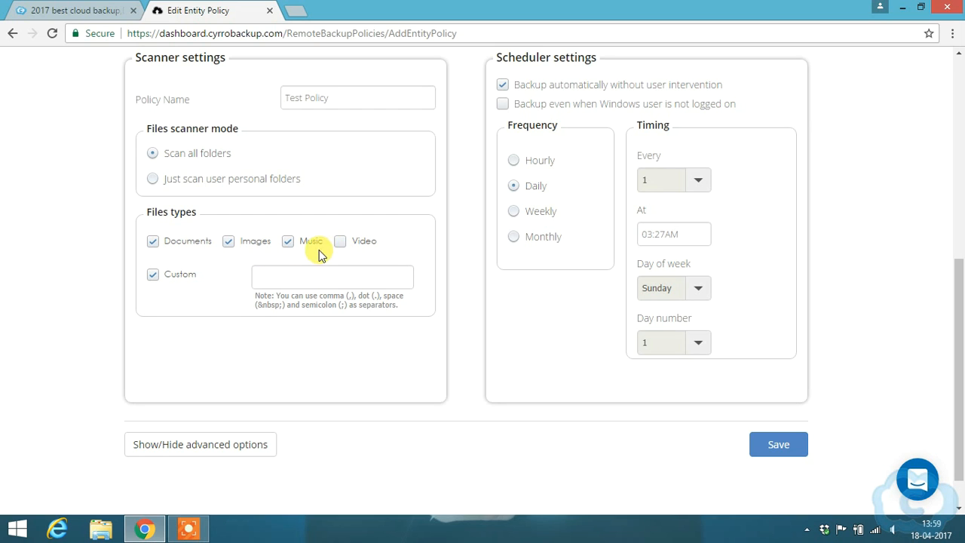
{"action": "left_click", "coordinate": [289, 242]}
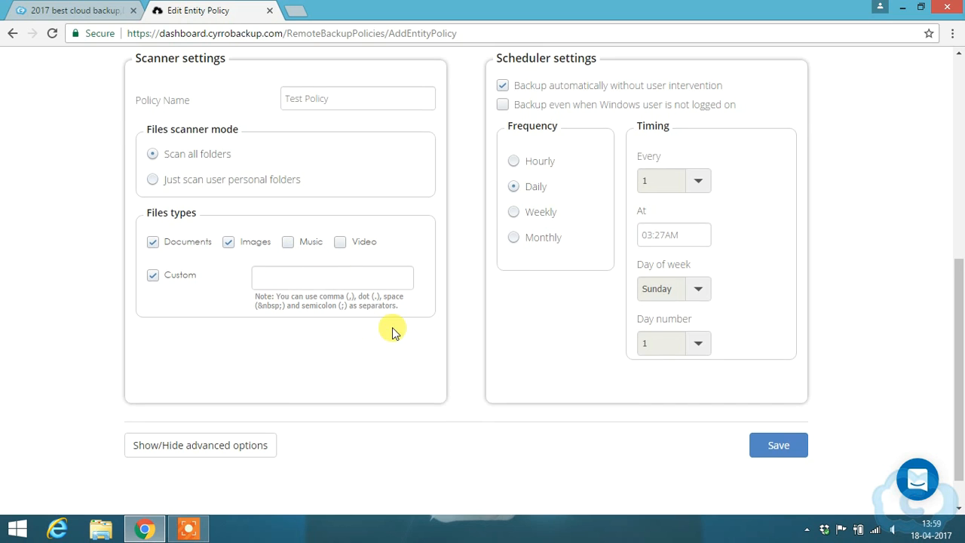
- Show the policy's advanced options and view the folder path entry for included folders without adding a path
{"action": "scroll", "coordinate": [467, 347], "scroll_direction": "up", "scroll_amount": 2}
{"action": "scroll", "coordinate": [489, 357], "scroll_direction": "up", "scroll_amount": 1}
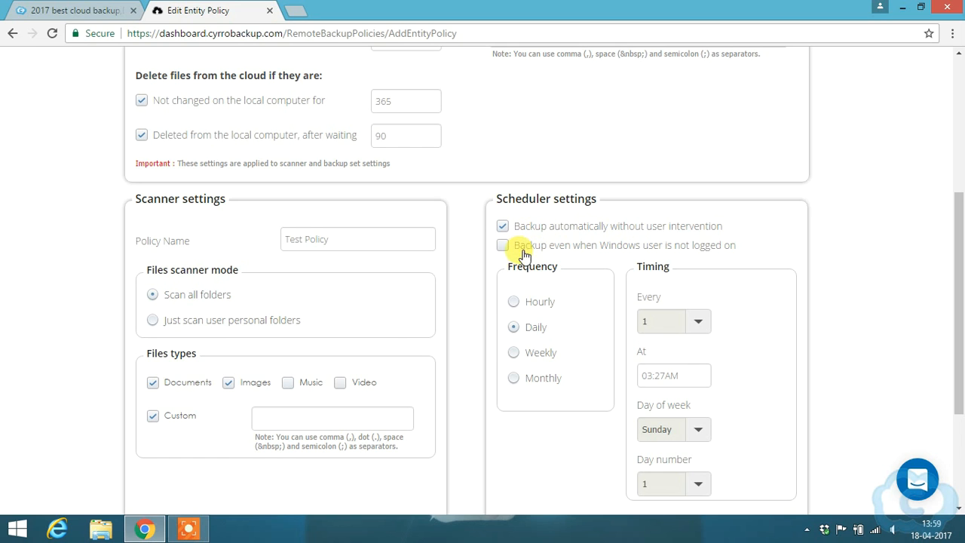
{"action": "scroll", "coordinate": [528, 309], "scroll_direction": "down", "scroll_amount": 3}
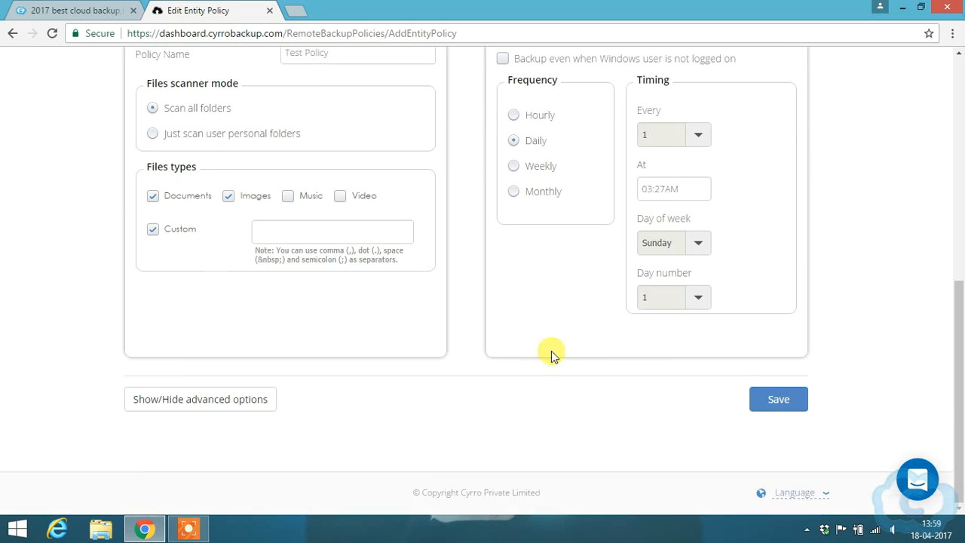
{"action": "left_click", "coordinate": [194, 406]}
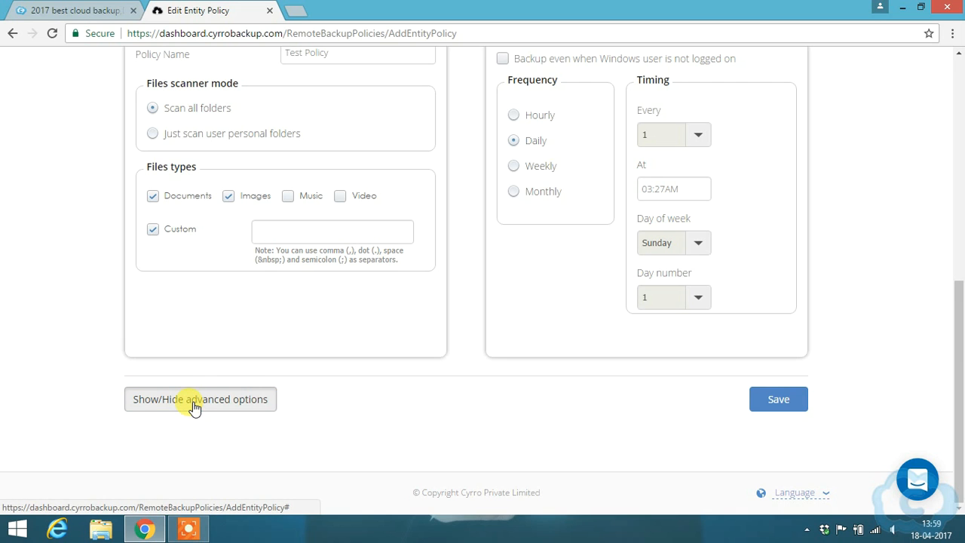
{"action": "scroll", "coordinate": [254, 392], "scroll_direction": "down", "scroll_amount": 3}
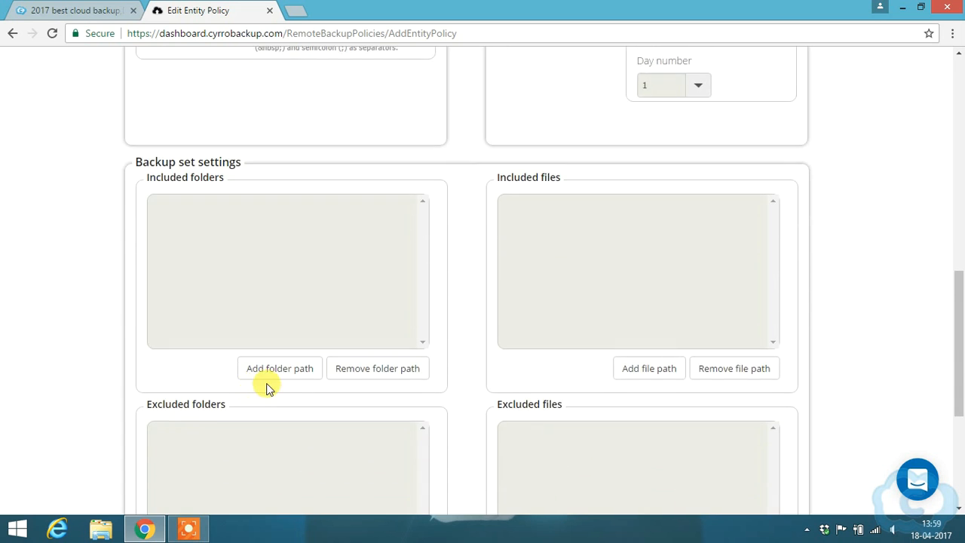
{"action": "scroll", "coordinate": [65, 379], "scroll_direction": "down", "scroll_amount": 2}
{"action": "scroll", "coordinate": [49, 332], "scroll_direction": "up", "scroll_amount": 1}
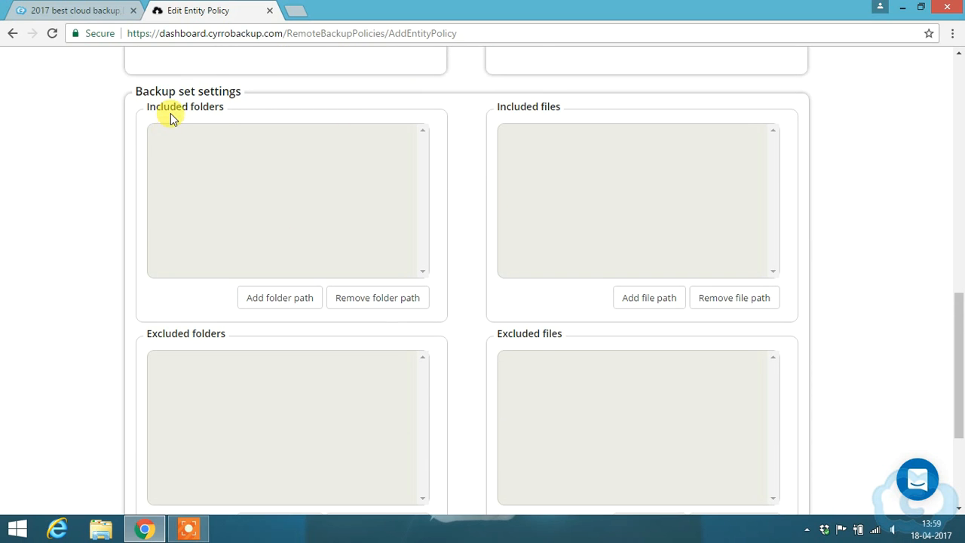
{"action": "left_click", "coordinate": [290, 300]}
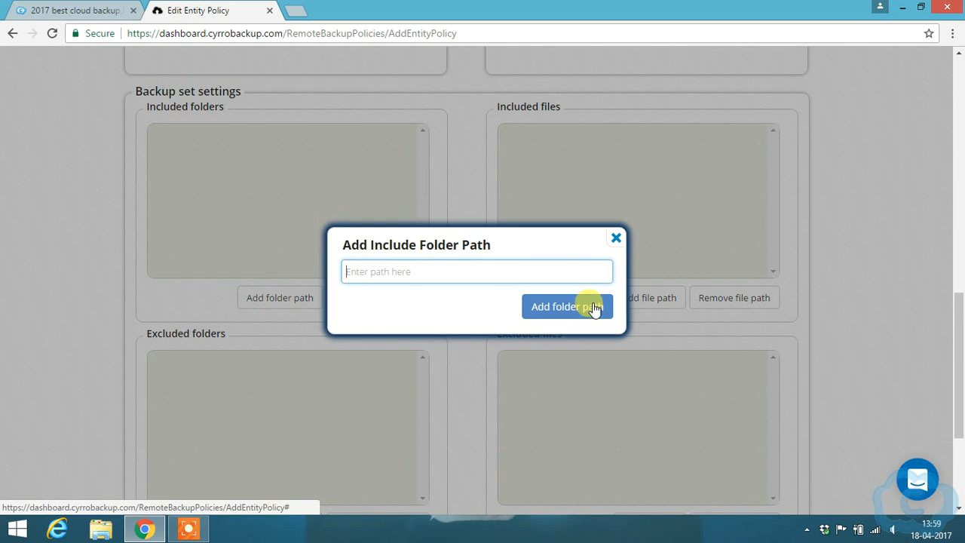
{"action": "left_click", "coordinate": [614, 240]}
- Save the new remote backup policy with the included and excluded folder and file lists left empty
{"action": "scroll", "coordinate": [308, 341], "scroll_direction": "down", "scroll_amount": 3}
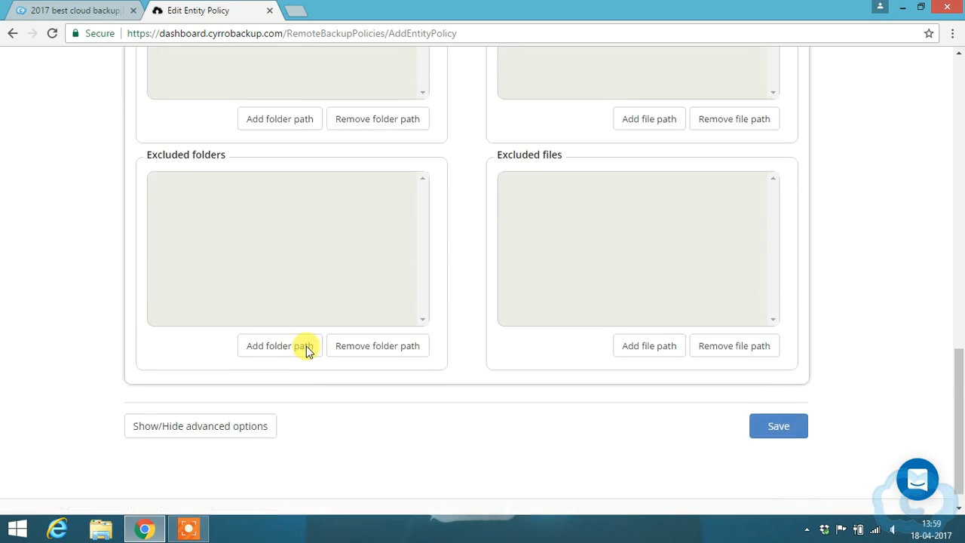
{"action": "scroll", "coordinate": [494, 354], "scroll_direction": "up", "scroll_amount": 7}
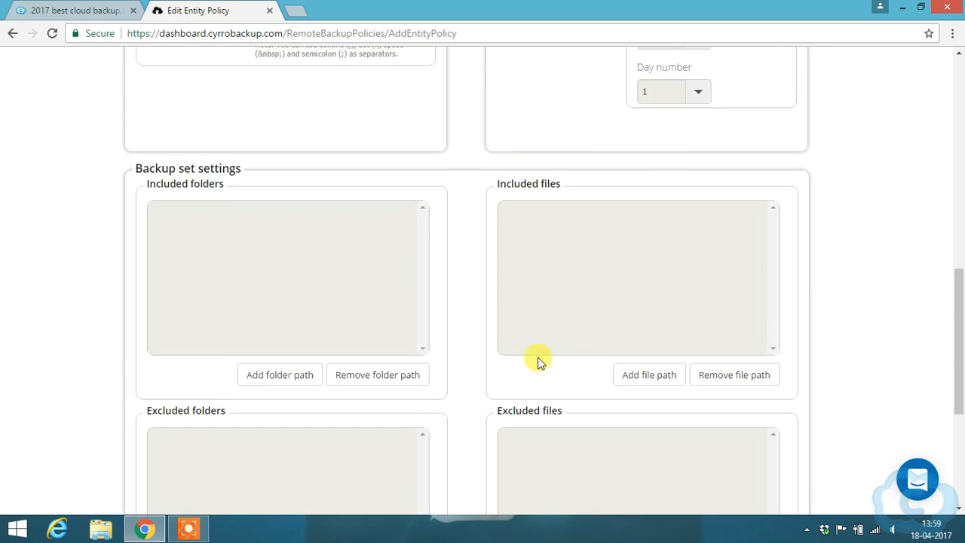
{"action": "scroll", "coordinate": [539, 357], "scroll_direction": "down", "scroll_amount": 7}
{"action": "scroll", "coordinate": [538, 356], "scroll_direction": "down", "scroll_amount": 1}
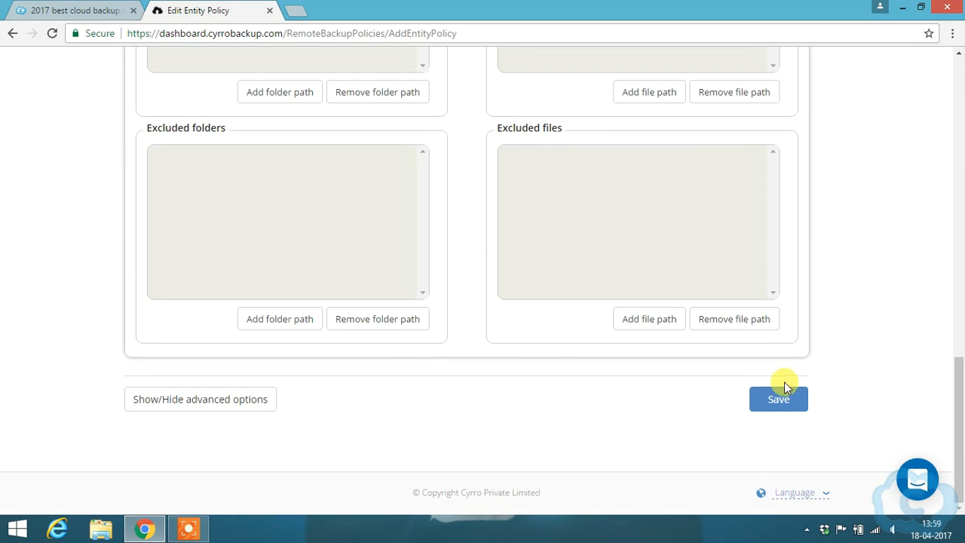
{"action": "left_click", "coordinate": [771, 403]}
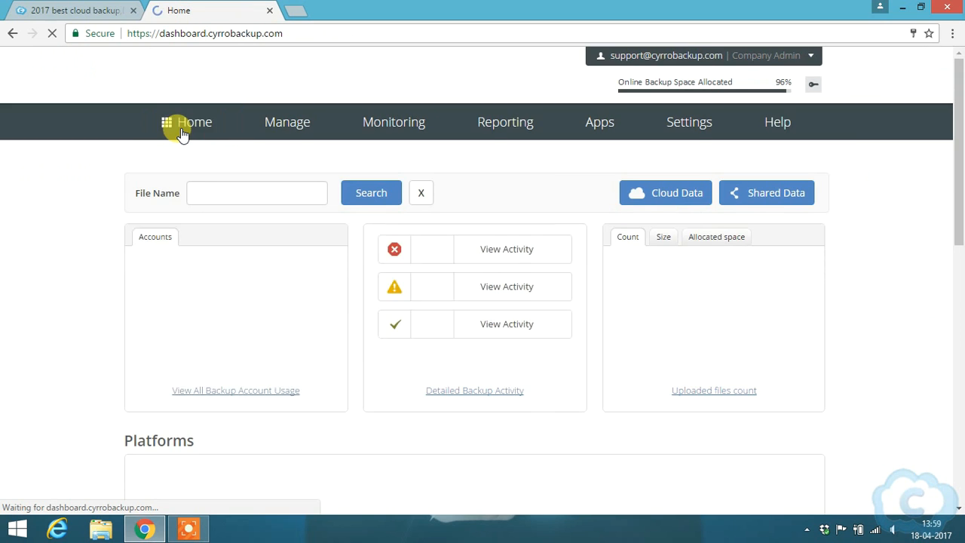
- Show the list of backup accounts and open the backup policy management for the demo account
{"action": "scroll", "coordinate": [317, 311], "scroll_direction": "down", "scroll_amount": 10}
{"action": "left_click", "coordinate": [527, 94]}
{"action": "scroll", "coordinate": [513, 315], "scroll_direction": "up", "scroll_amount": 1}
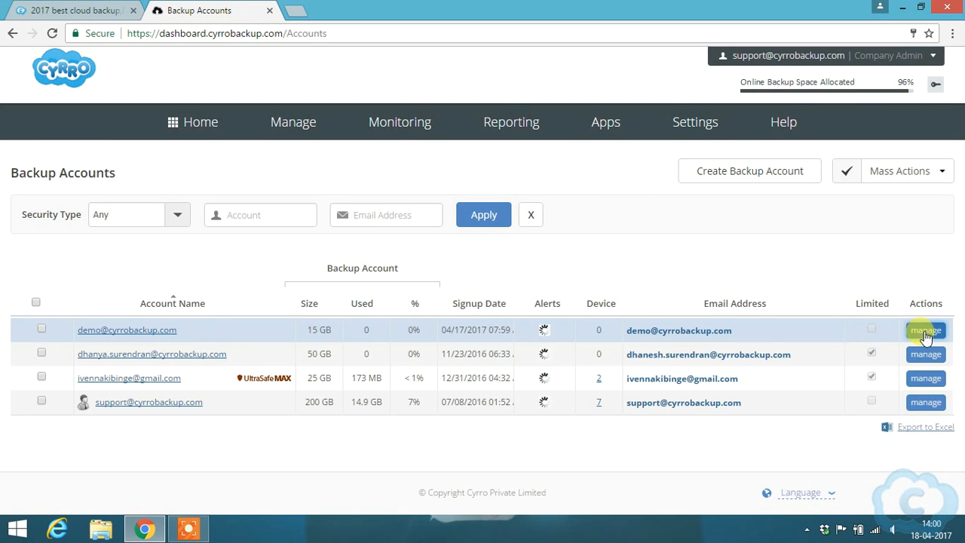
{"action": "left_click", "coordinate": [926, 331]}
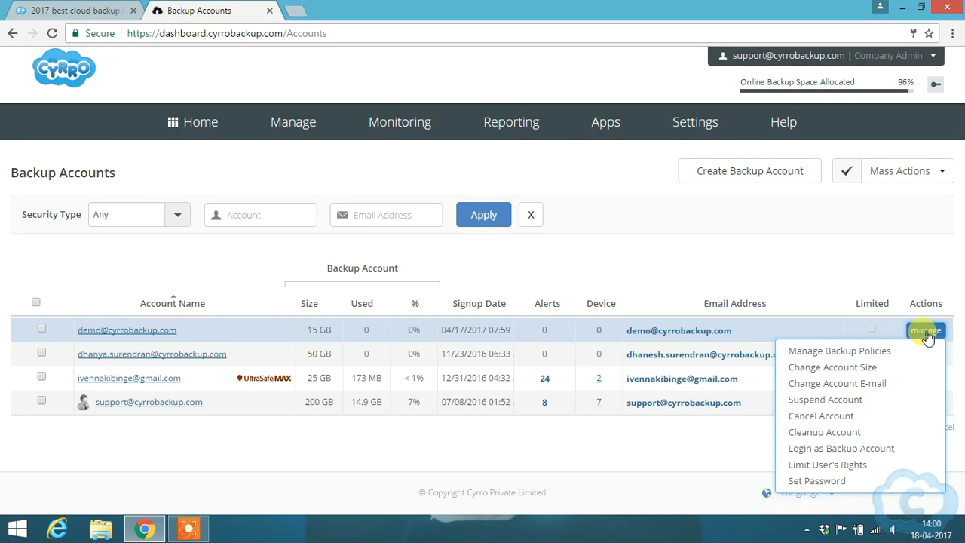
{"action": "left_click", "coordinate": [852, 347]}
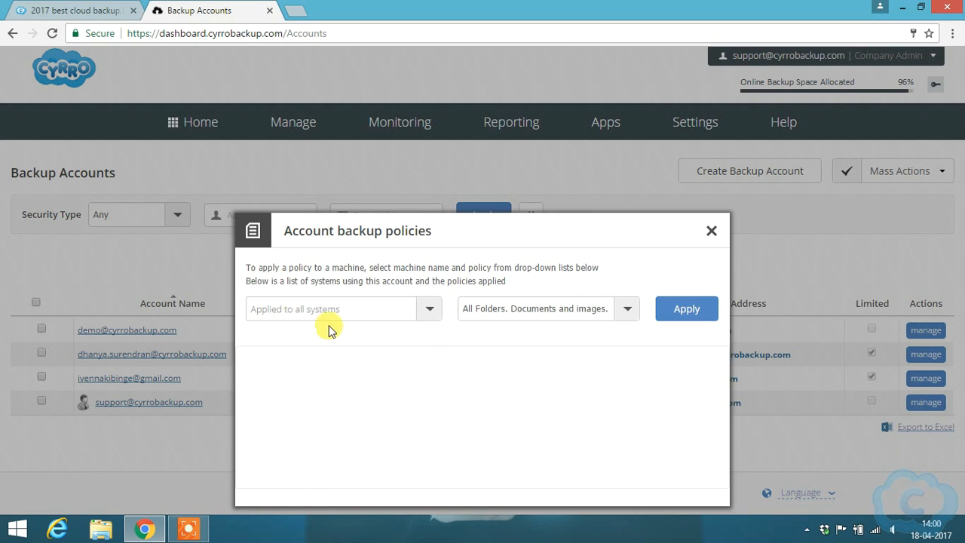
- Apply Test Policy to all systems of the demo backup account
{"action": "left_click", "coordinate": [428, 311]}
{"action": "left_click", "coordinate": [428, 310]}
{"action": "left_click", "coordinate": [620, 314]}
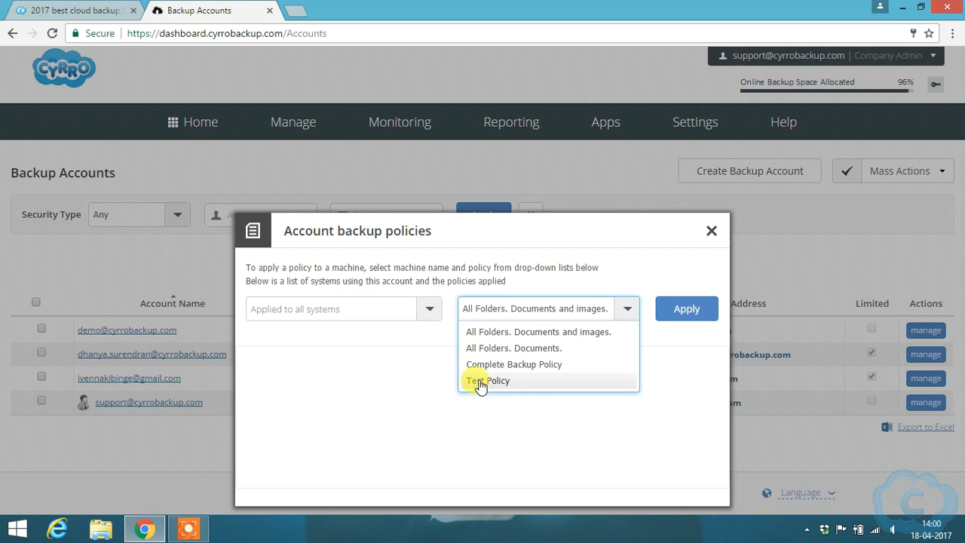
{"action": "left_click", "coordinate": [532, 380]}
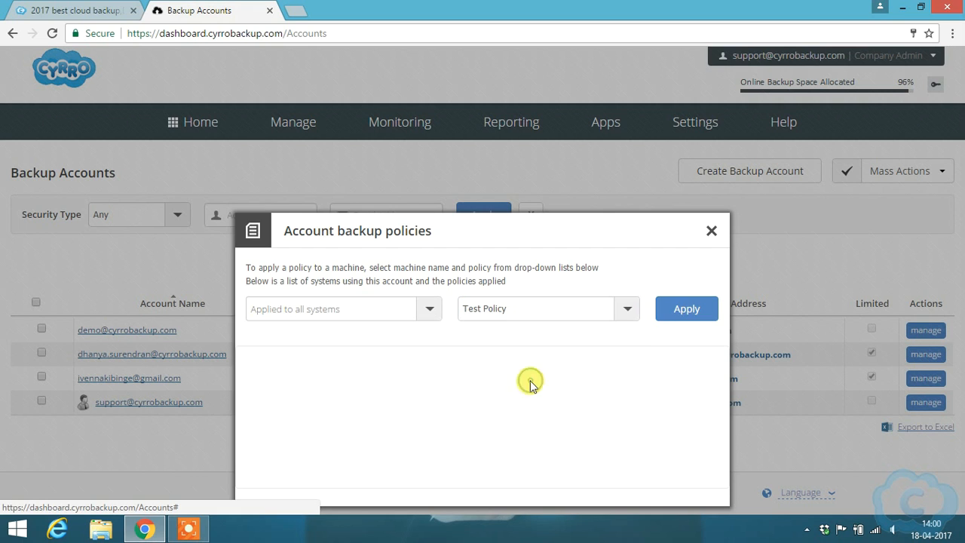
{"action": "left_click", "coordinate": [691, 315]}
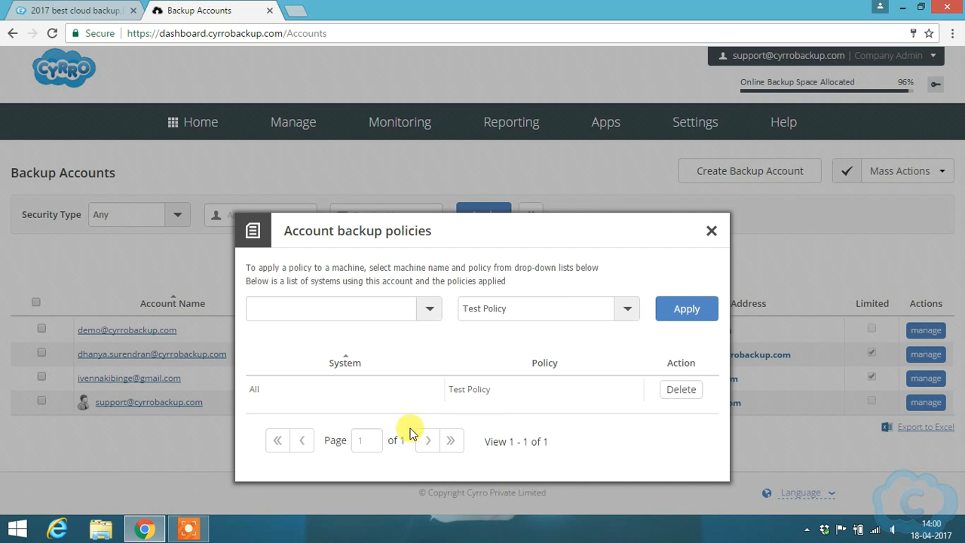